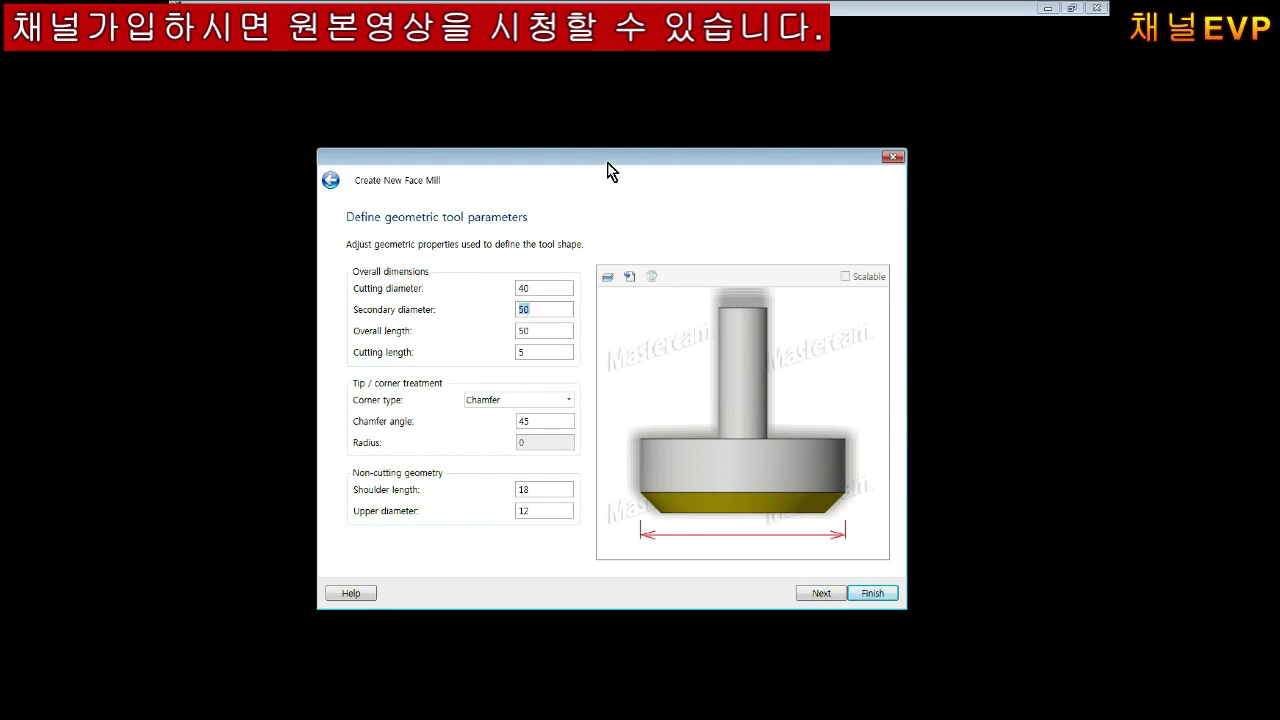
Give the new face mill a cutting diameter of 80 and a secondary diameter of 81
{"action": "left_click_drag", "start_coordinate": [608, 164], "coordinate": [654, 140]}
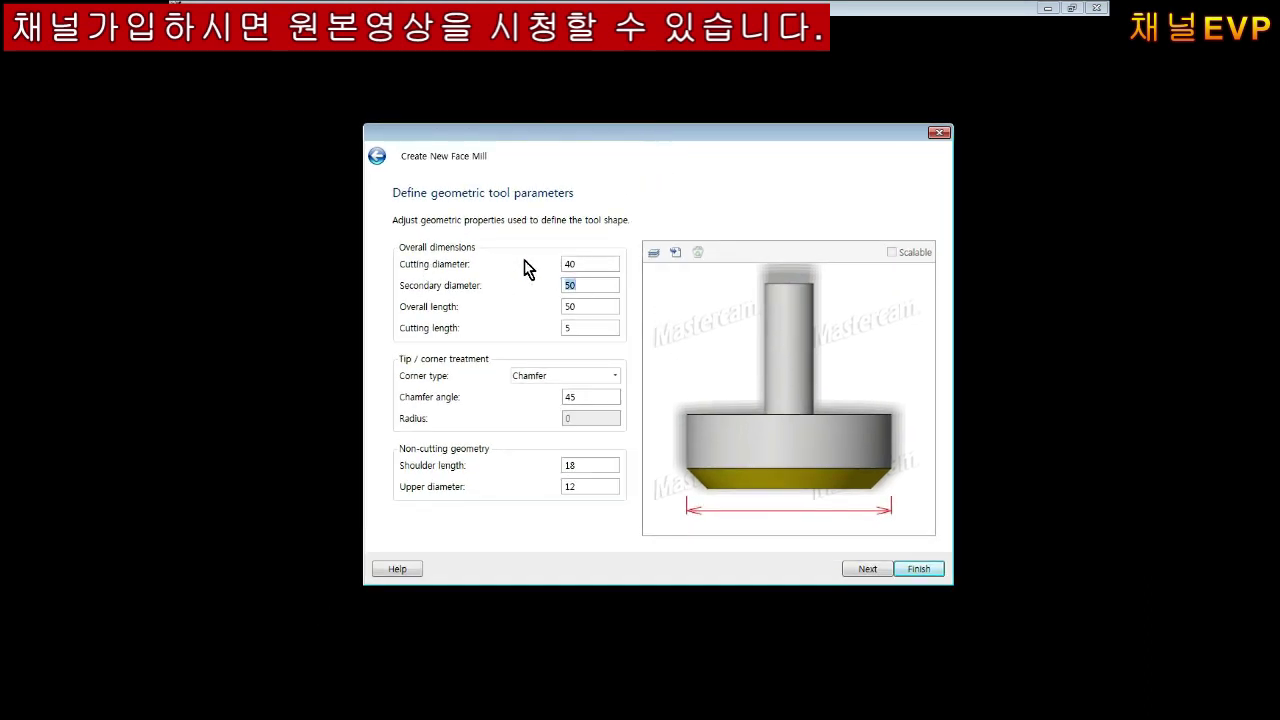
{"action": "left_click", "coordinate": [583, 264]}
{"action": "type", "text": "80"}
{"action": "key", "text": "Tab"}
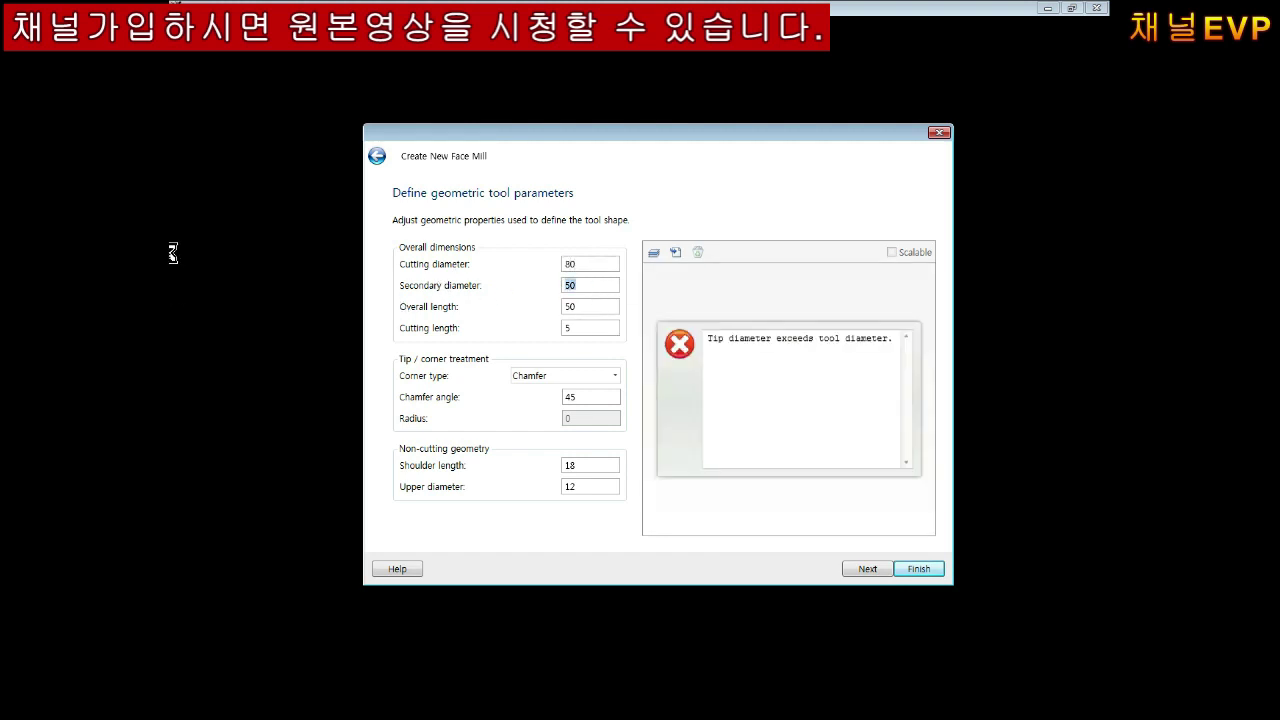
{"action": "type", "text": "81"}
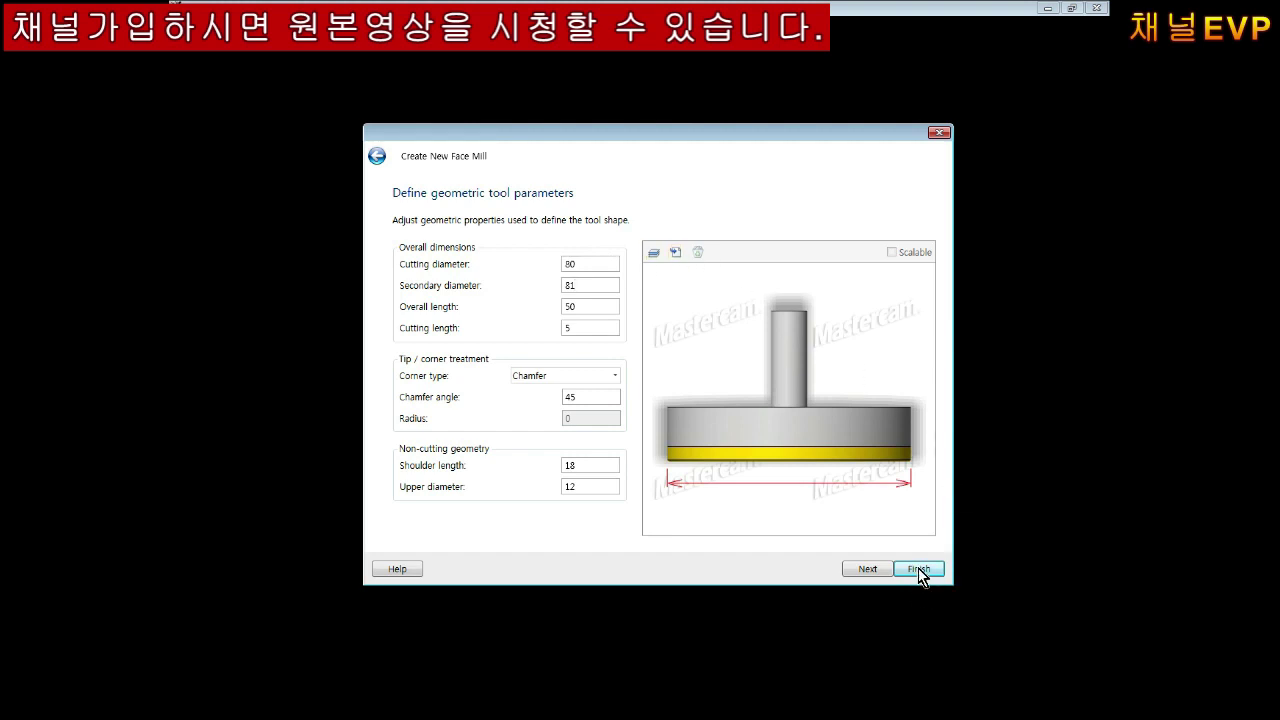
{"action": "left_click", "coordinate": [872, 570]}
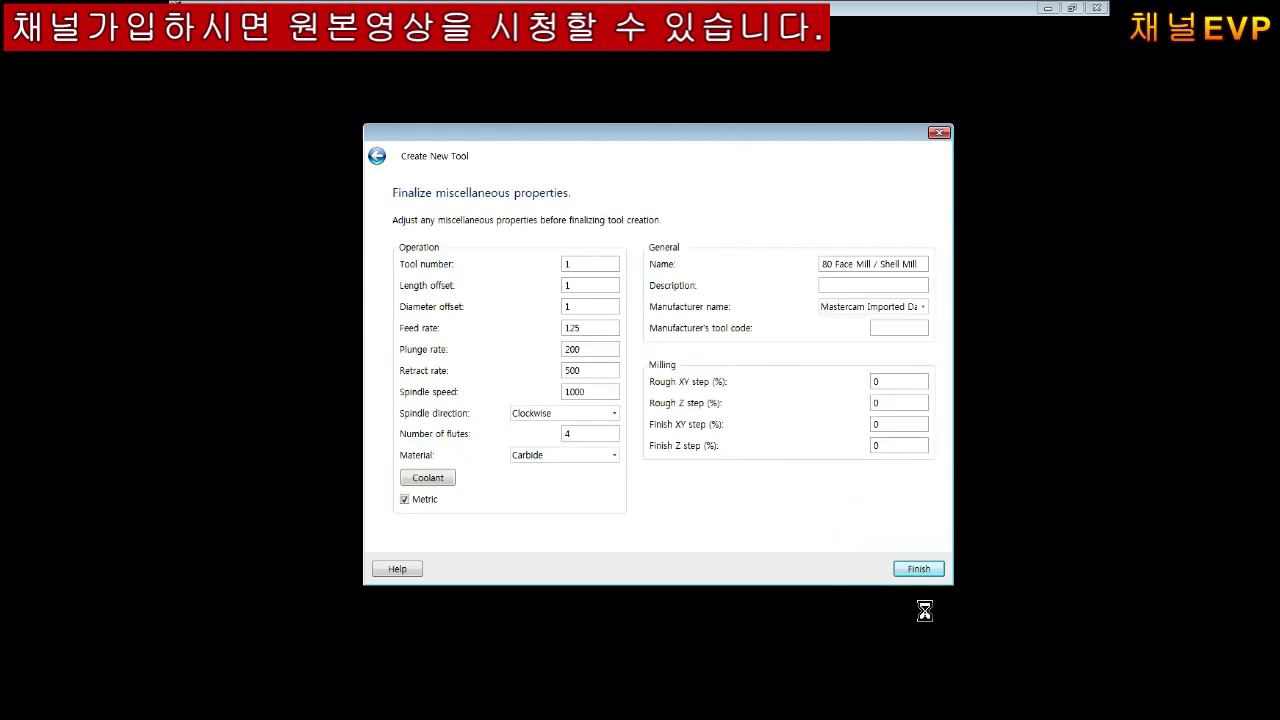
Finish creating the 80 Face Mill / Shell Mill as tool 1 of the facing toolpath
{"action": "left_click", "coordinate": [919, 569]}
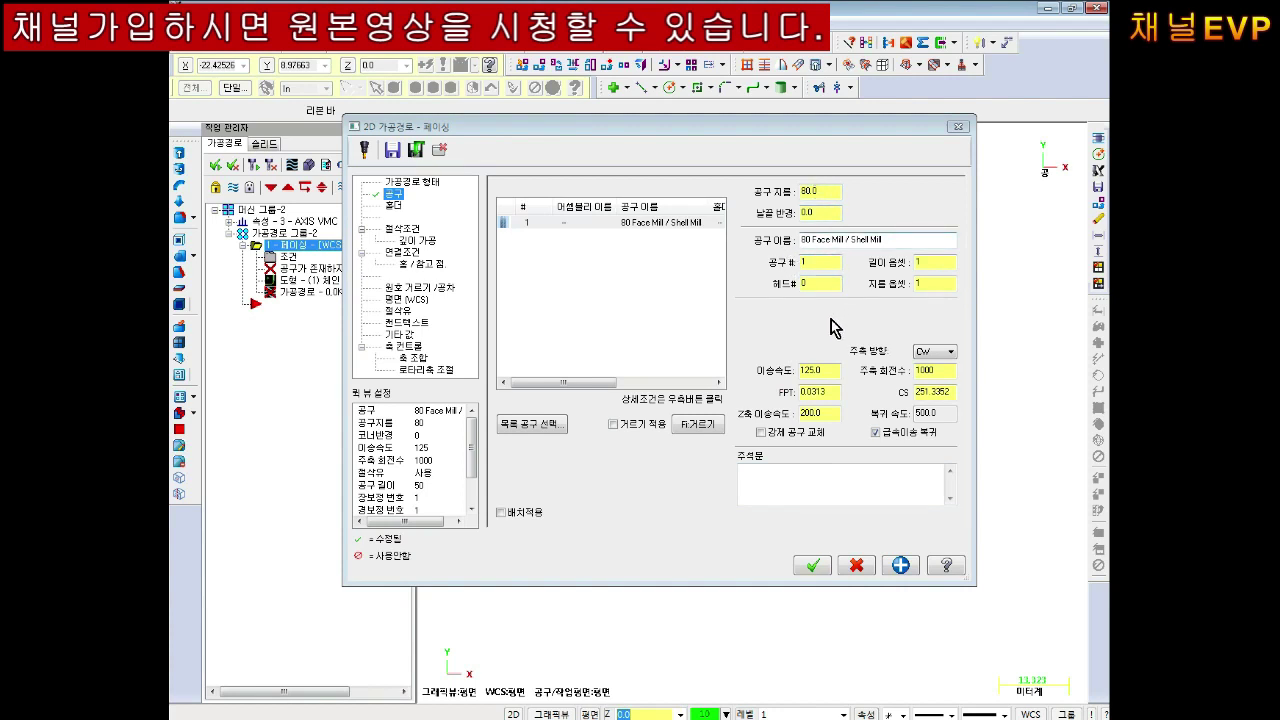
{"action": "left_click", "coordinate": [803, 264]}
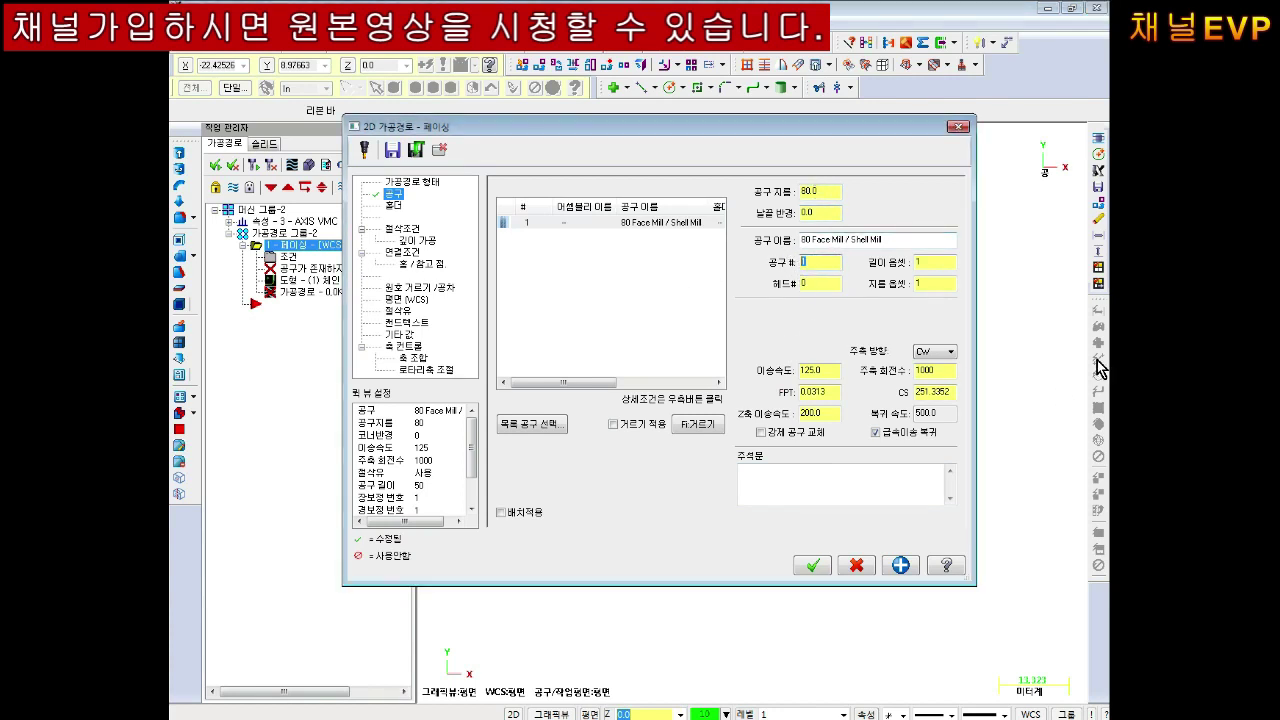
Set the tool number and offsets to 7 and the feed rate to 400
{"action": "type", "text": "7"}
{"action": "key", "text": "Tab"}
{"action": "key", "text": "Tab"}
{"action": "type", "text": "7"}
{"action": "double_click", "coordinate": [822, 370]}
{"action": "type", "text": "2"}
{"action": "key", "text": "BackSpace"}
{"action": "type", "text": "400"}
{"action": "key", "text": "Tab"}
{"action": "key", "text": "Tab"}
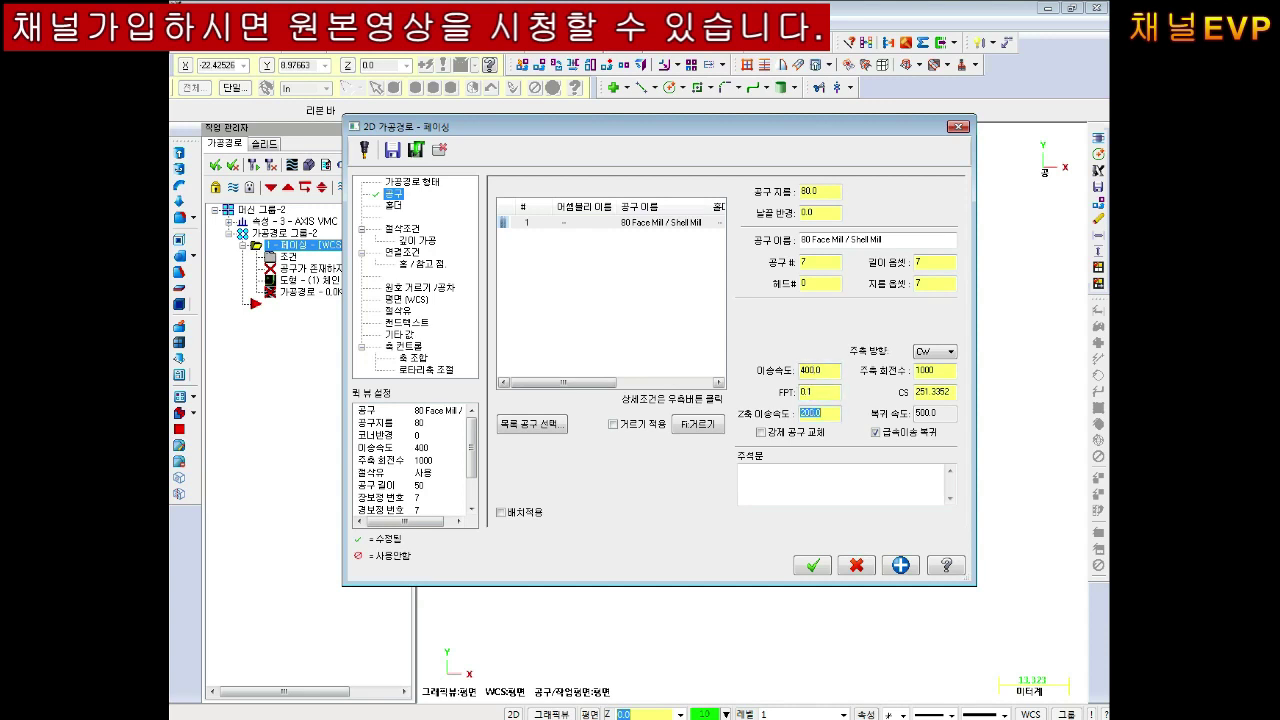
Set the spindle speed to 2000, recalculating FPT to 0.05
{"action": "left_click", "coordinate": [950, 370]}
{"action": "type", "text": "2000"}
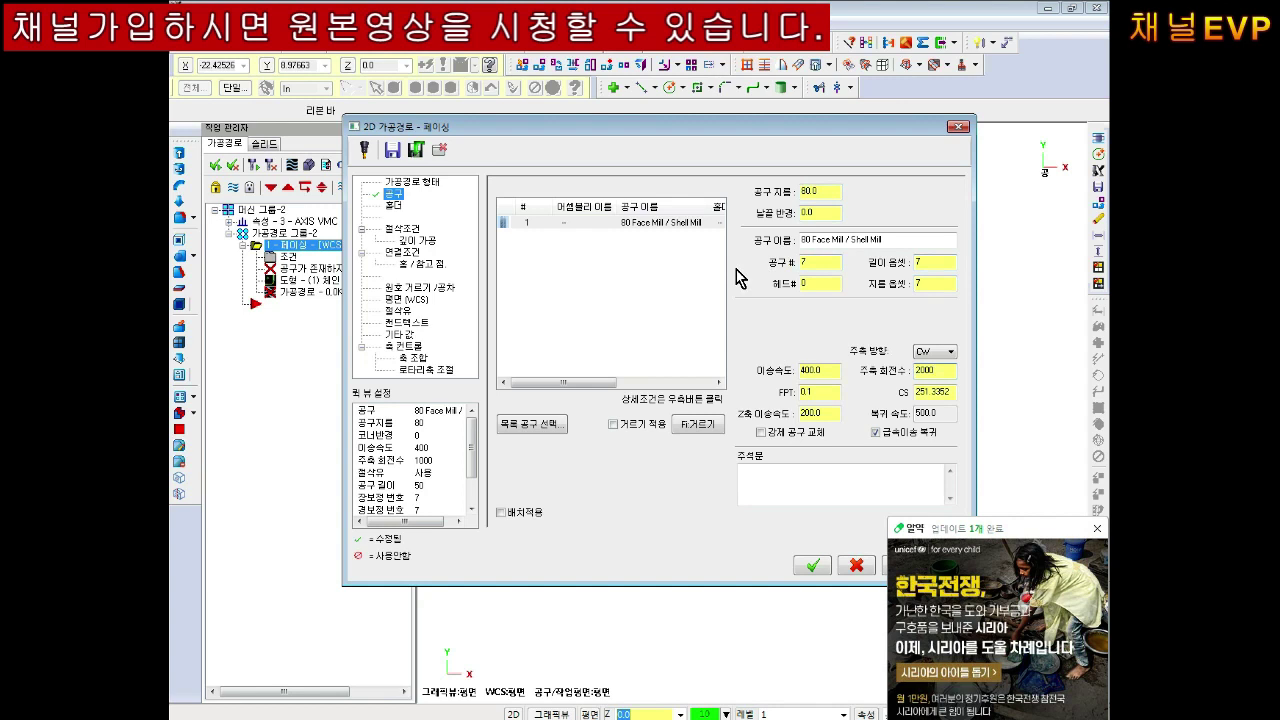
{"action": "key", "text": "Tab"}
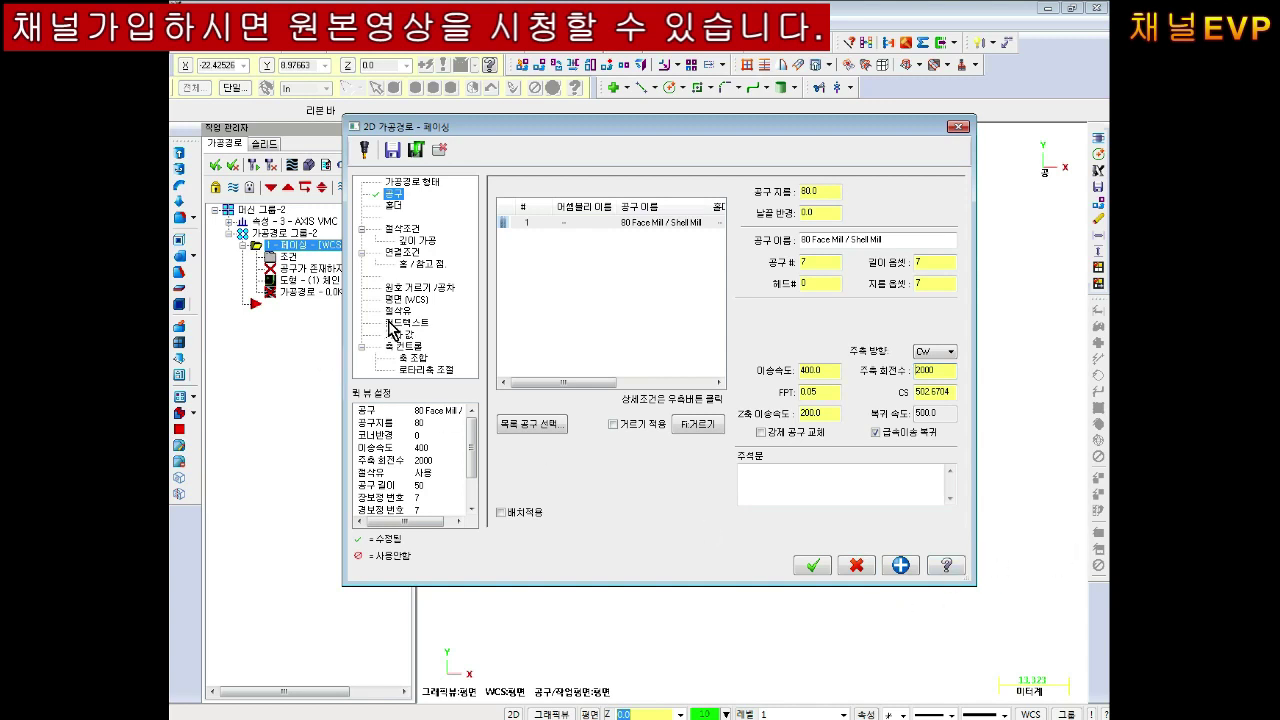
{"action": "left_click", "coordinate": [405, 229]}
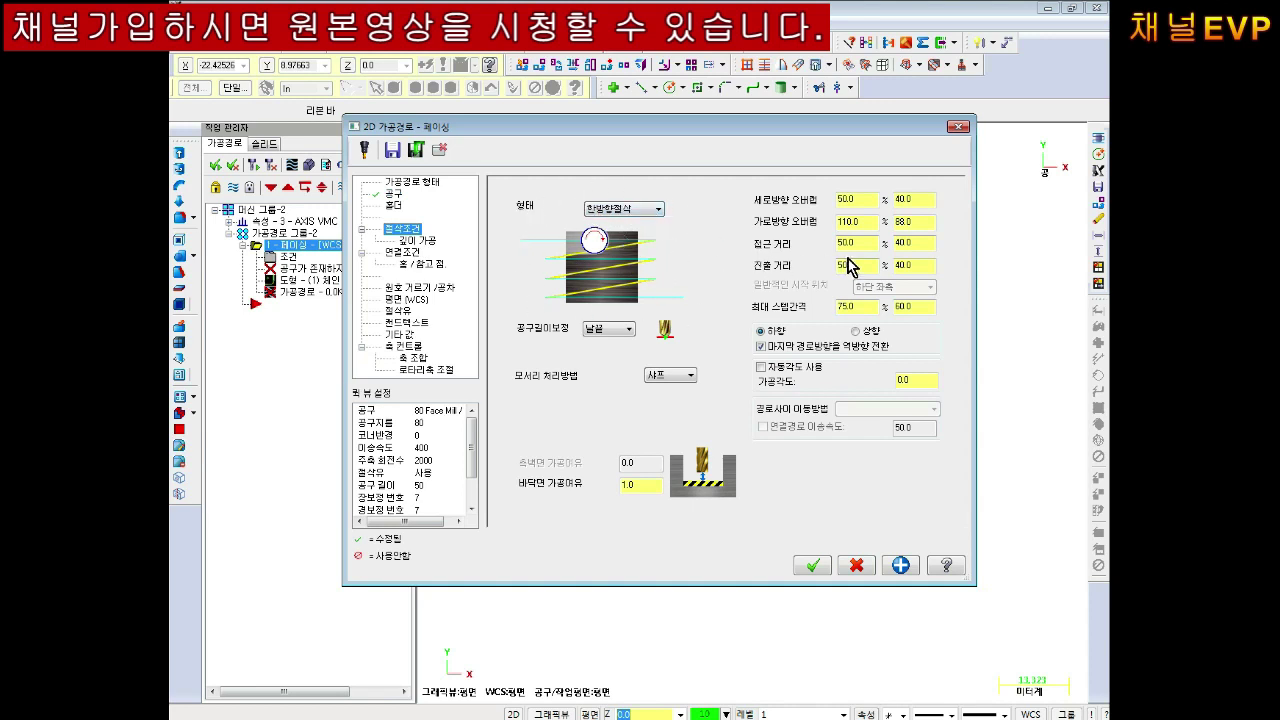
Set the across overlap distance to 45 and turn off last-pass reversal
{"action": "left_click_drag", "start_coordinate": [838, 222], "coordinate": [866, 222]}
{"action": "left_click_drag", "start_coordinate": [934, 222], "coordinate": [896, 222]}
{"action": "type", "text": "45"}
{"action": "key", "text": "Return"}
{"action": "left_click", "coordinate": [778, 346]}
Set corner handling to 안함 and the stock to leave on floor to 0.0
{"action": "left_click", "coordinate": [686, 375]}
{"action": "left_click", "coordinate": [680, 386]}
{"action": "left_click_drag", "start_coordinate": [660, 484], "coordinate": [600, 490]}
{"action": "type", "text": "0"}
{"action": "key", "text": "Return"}
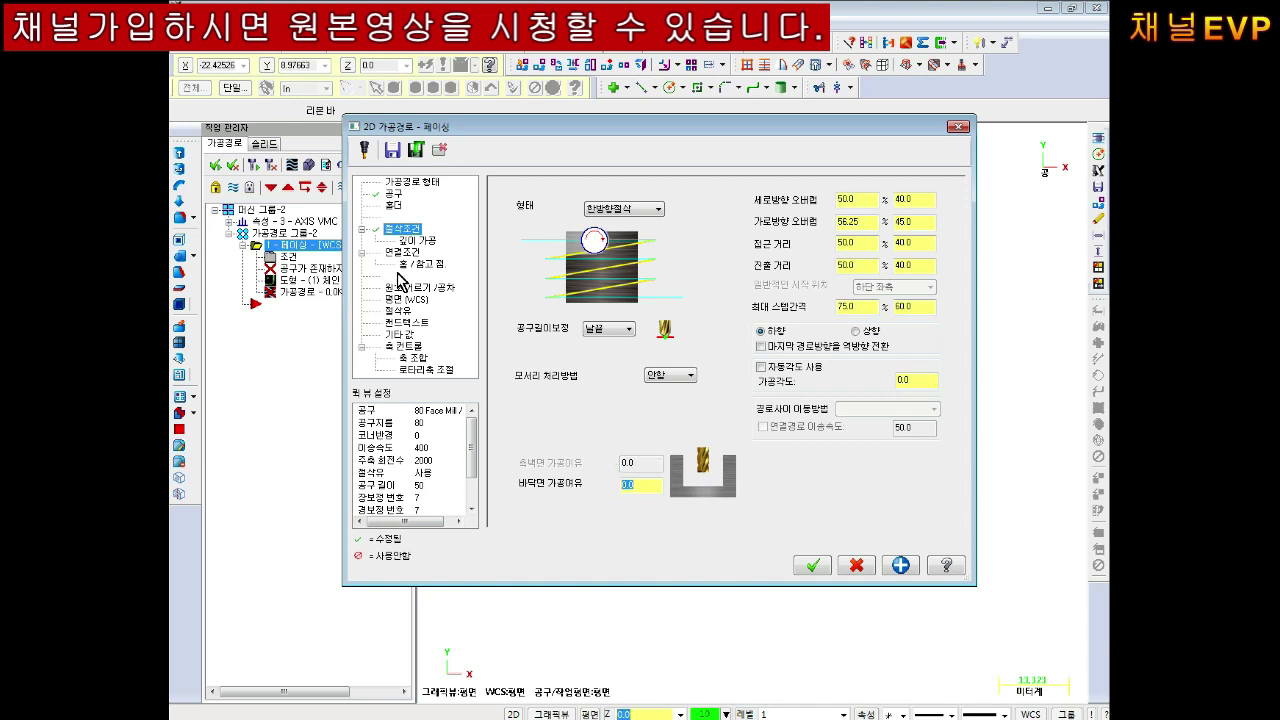
{"action": "left_click", "coordinate": [414, 241]}
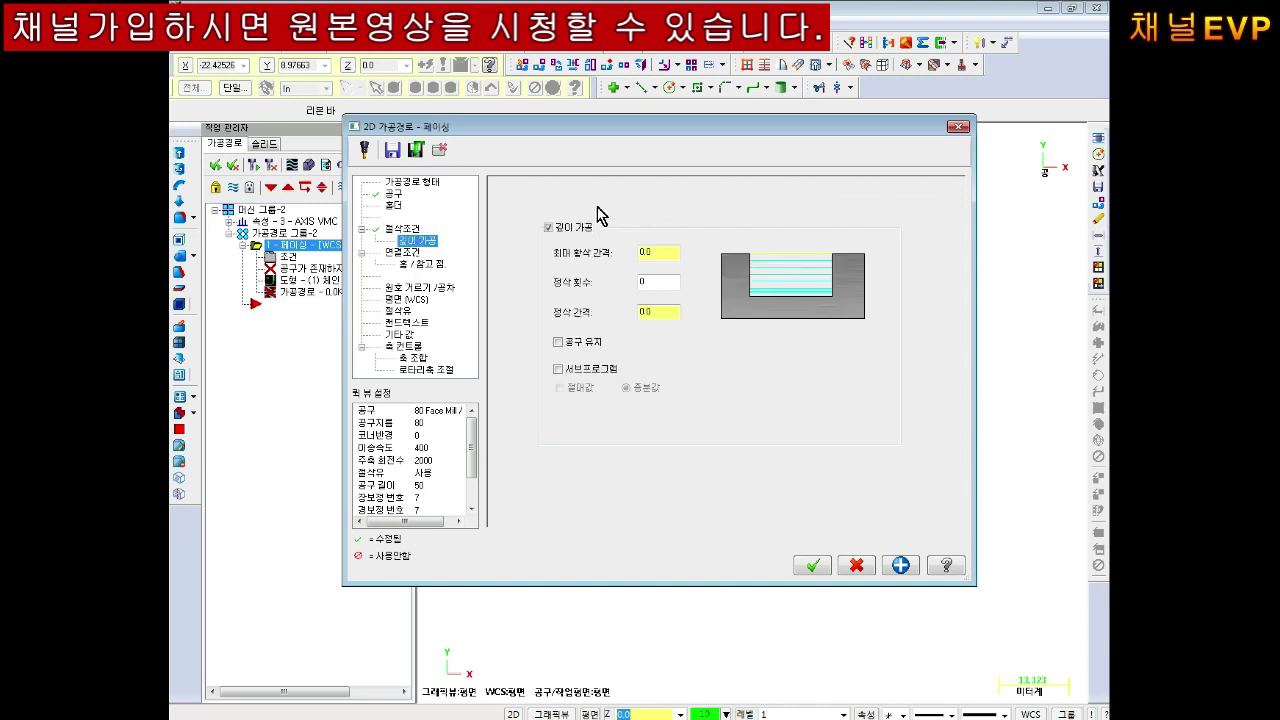
View the Depth Cuts settings and leave depth cuts switched off
{"action": "left_click", "coordinate": [418, 229]}
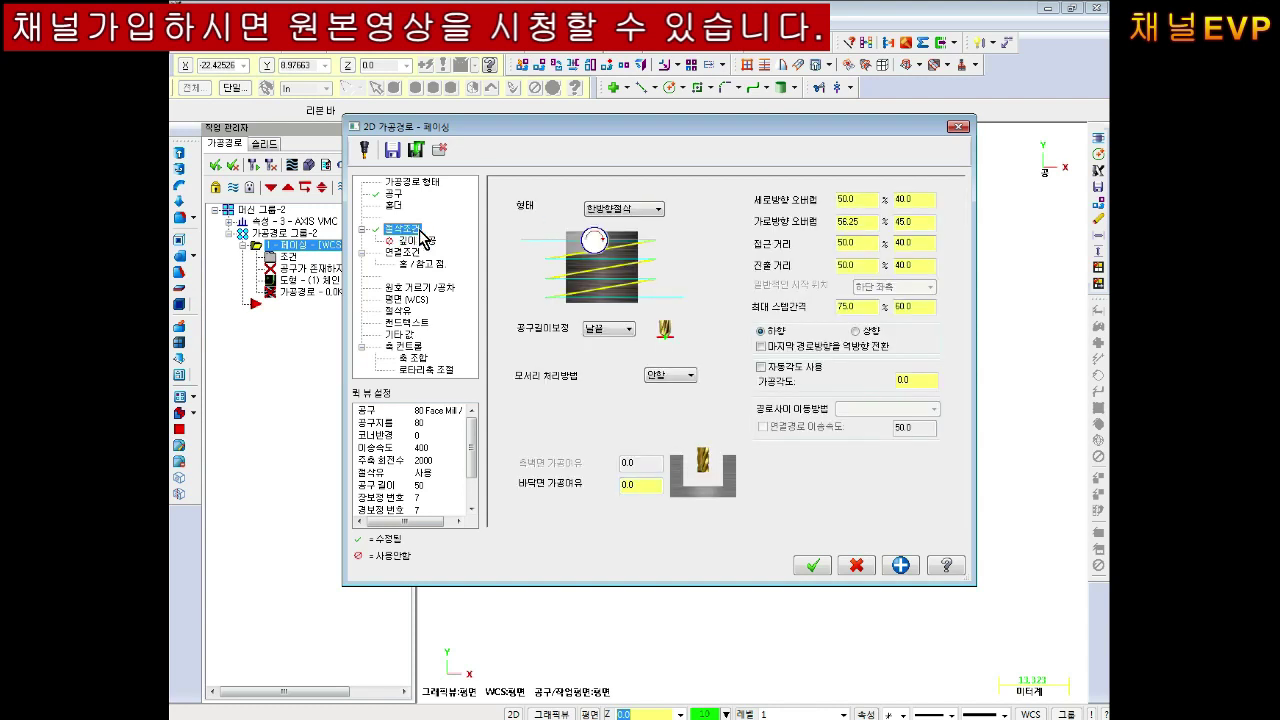
{"action": "left_click", "coordinate": [420, 252]}
{"action": "left_click", "coordinate": [416, 241]}
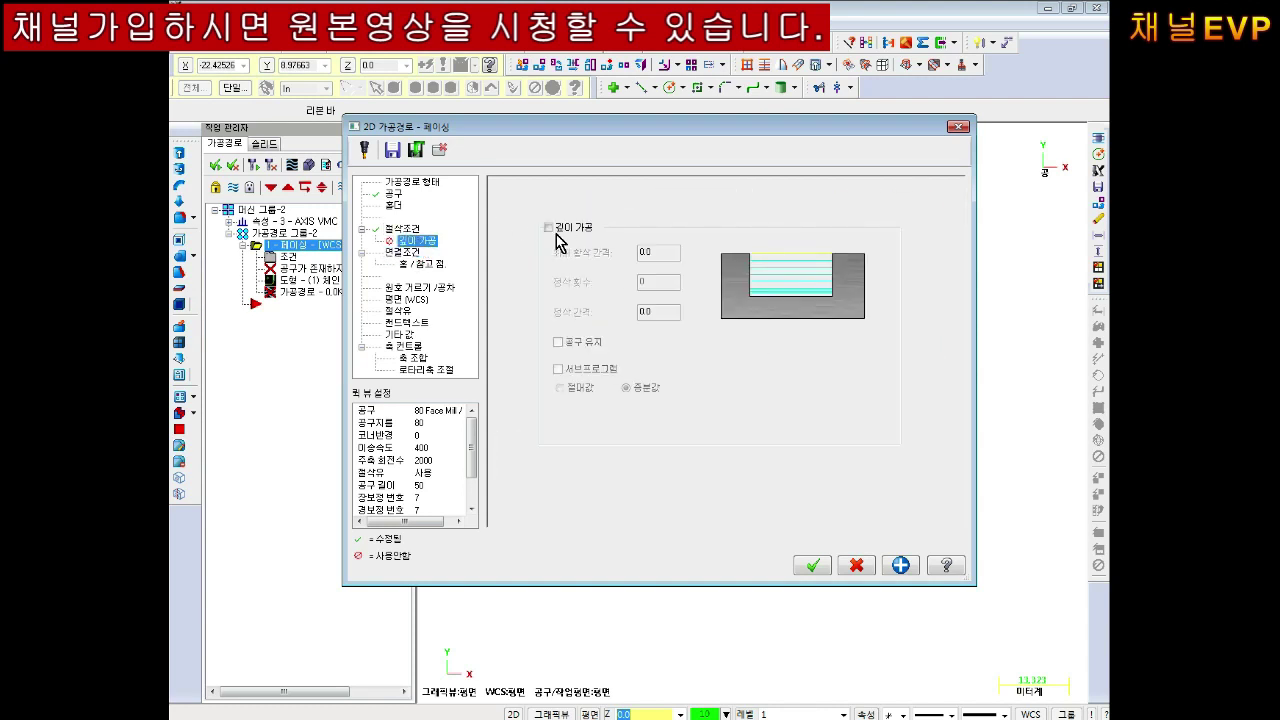